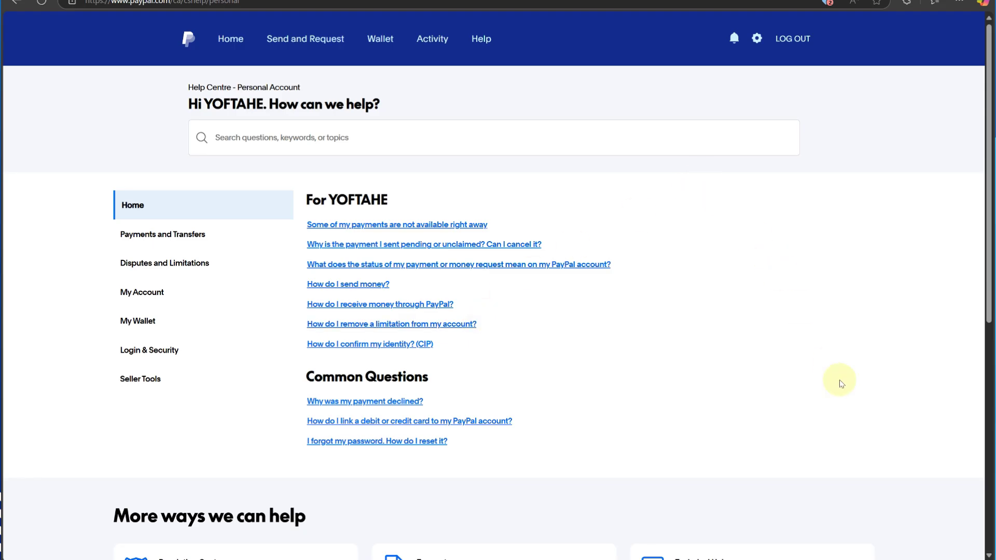
left_click_drag(984, 284, 984, 358)
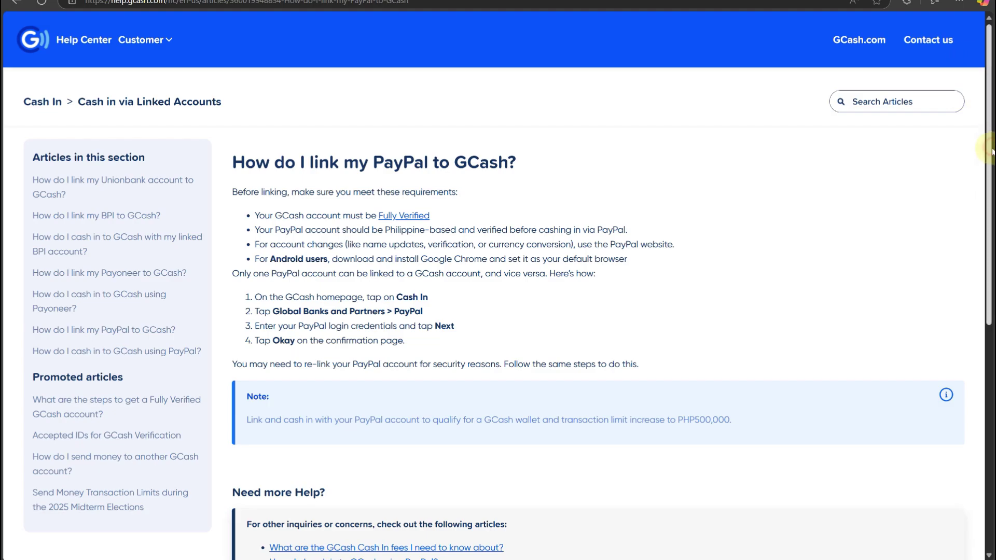
scroll(990, 148, "down", 3)
Scroll to the end of the PayPal linking article, reaching the related links and next-article navigation
left_click_drag(985, 205, 987, 129)
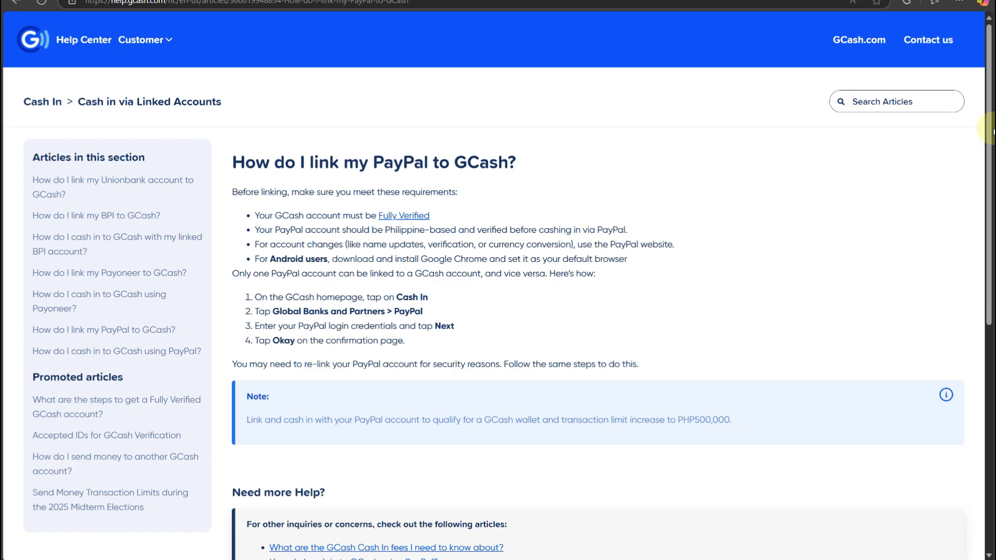
left_click_drag(986, 171, 987, 362)
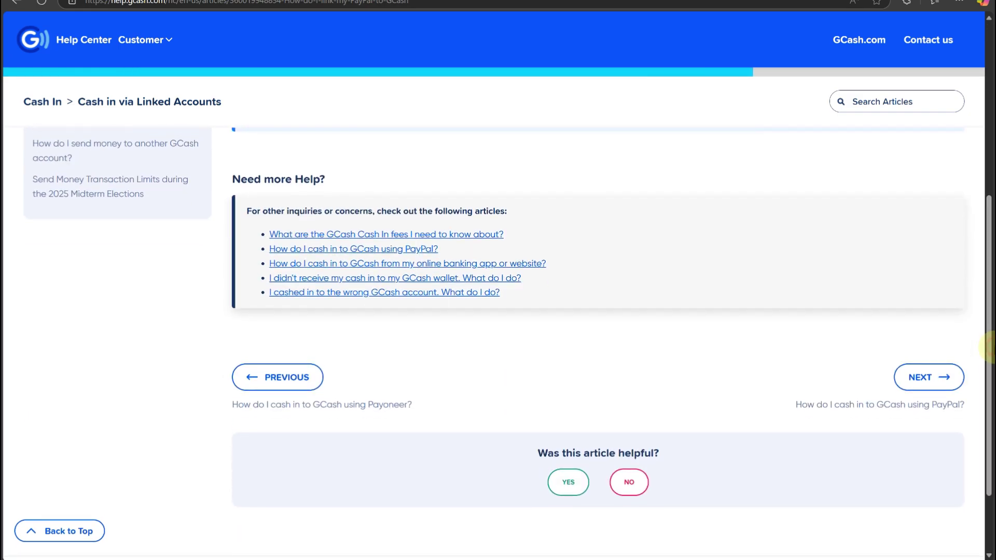
Go to the next article, "How do I cash in to GCash using PayPal?"
left_click(934, 379)
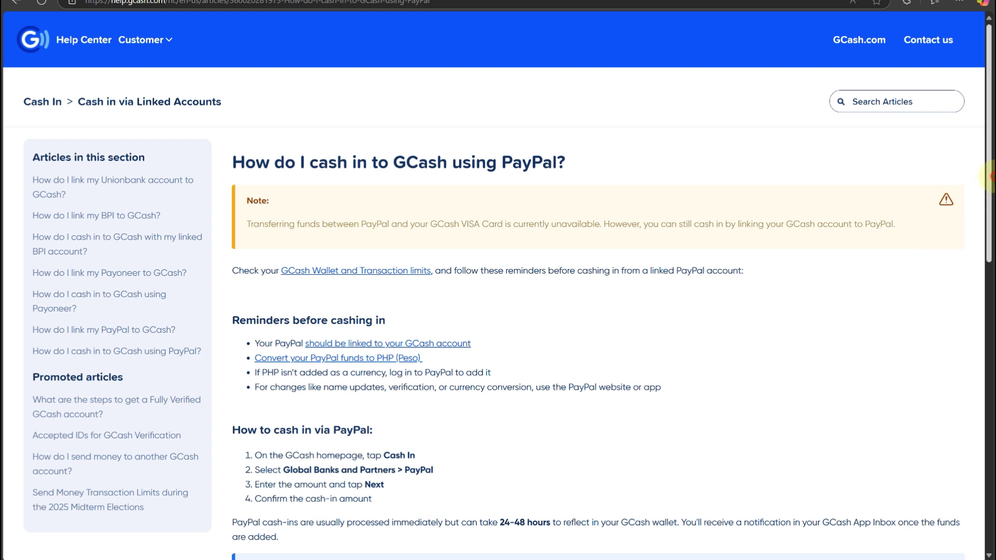
left_click_drag(991, 176, 990, 292)
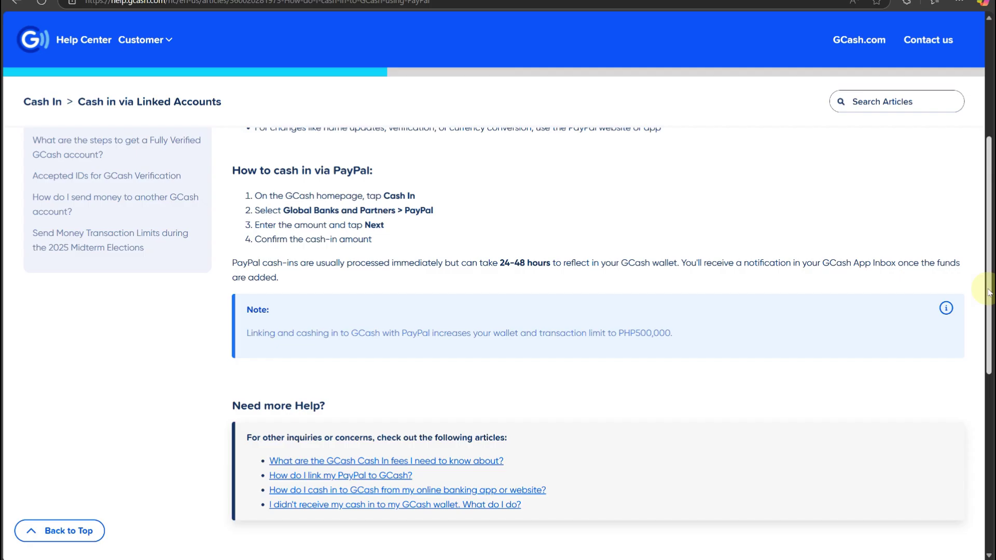
left_click_drag(988, 292, 989, 243)
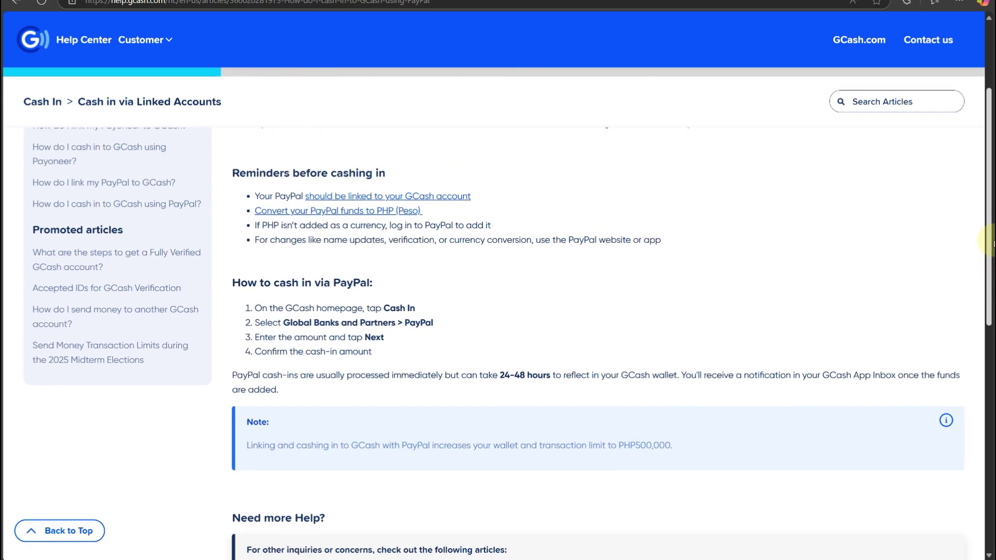